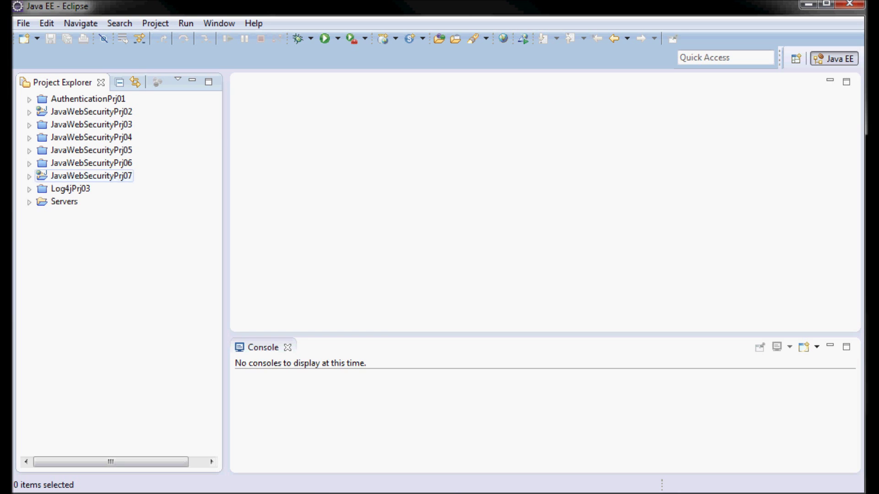
- Expand JavaWebSecurityPrj07 to show its resources, build and WebContent folders
{"action": "left_click", "coordinate": [29, 176]}
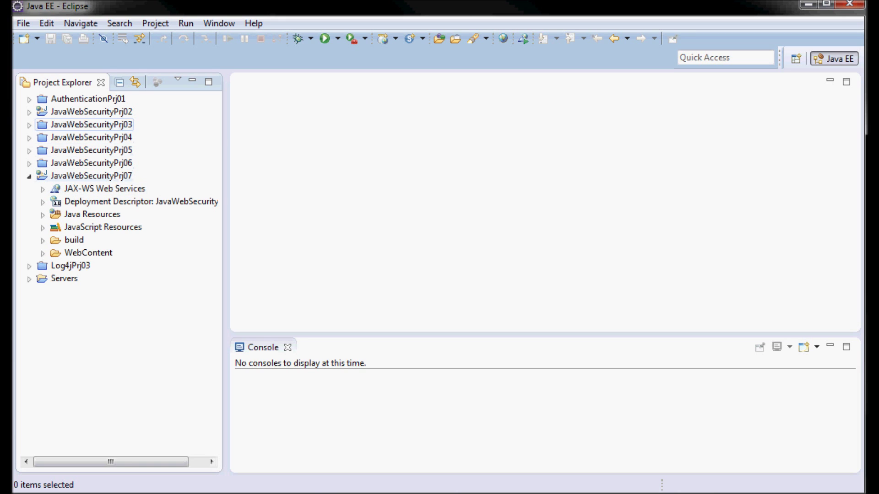
- Inspect JavaWebSecurityPrj02's servlet and web.xml, then close that project
{"action": "left_click", "coordinate": [29, 112]}
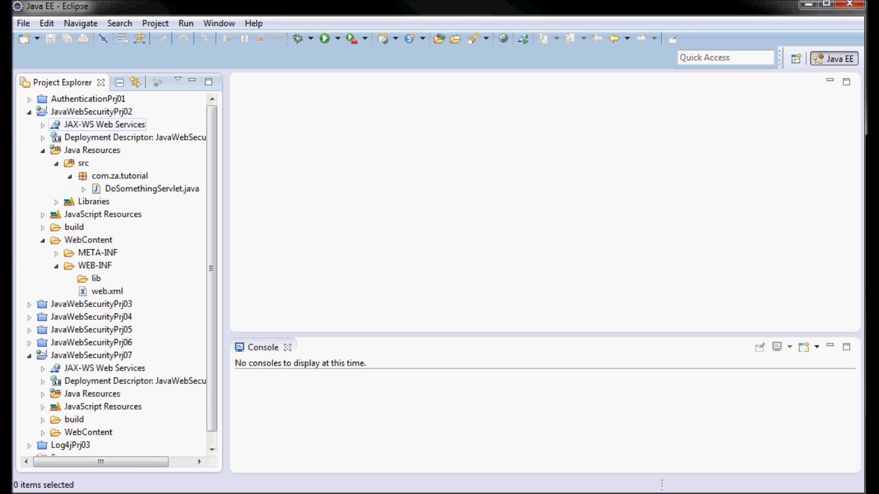
{"action": "left_click", "coordinate": [89, 112]}
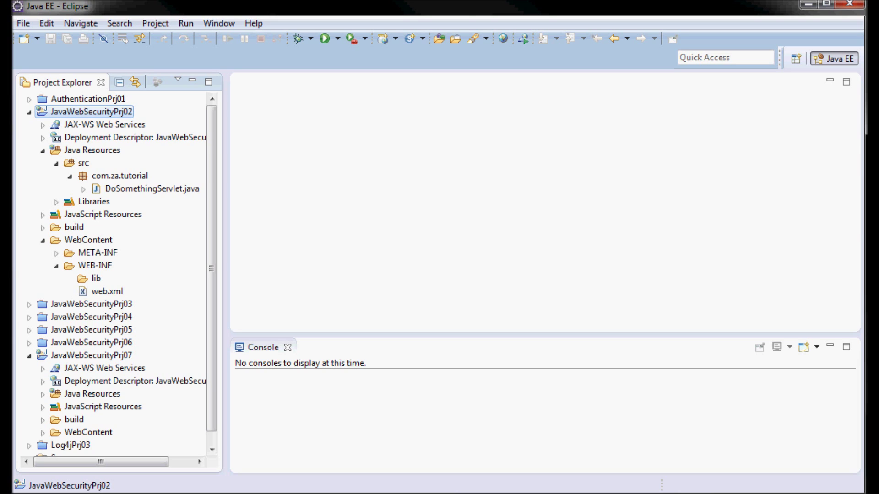
{"action": "left_click", "coordinate": [152, 189]}
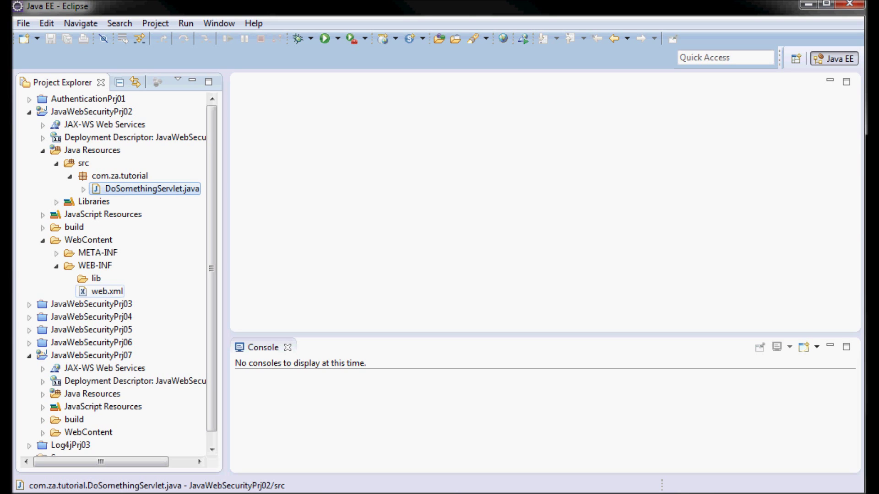
{"action": "left_click", "coordinate": [107, 291]}
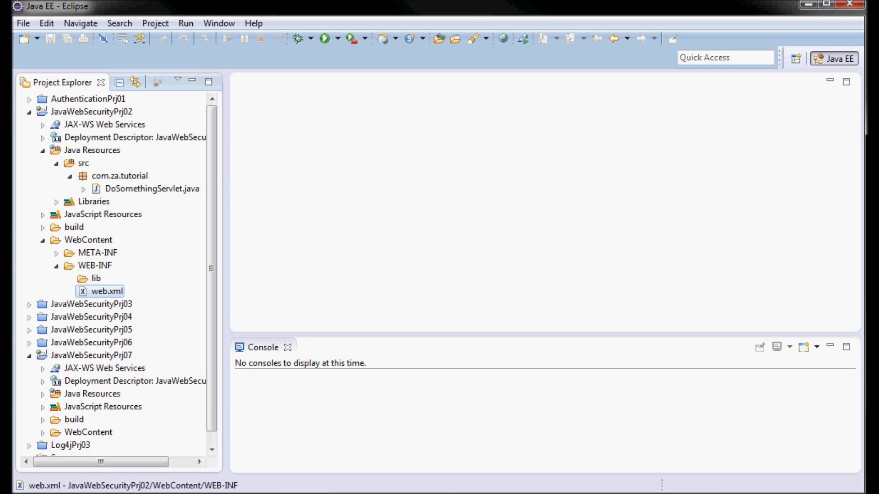
{"action": "left_click", "coordinate": [118, 112]}
{"action": "right_click", "coordinate": [117, 112]}
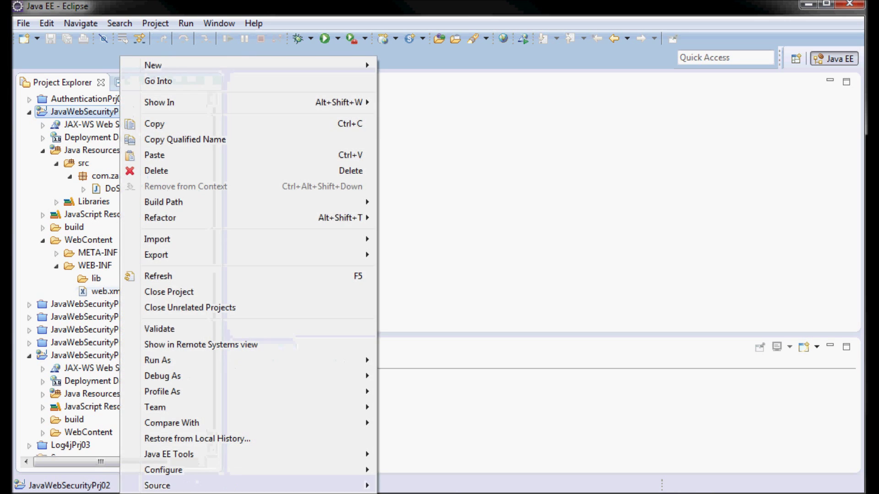
{"action": "left_click", "coordinate": [169, 292]}
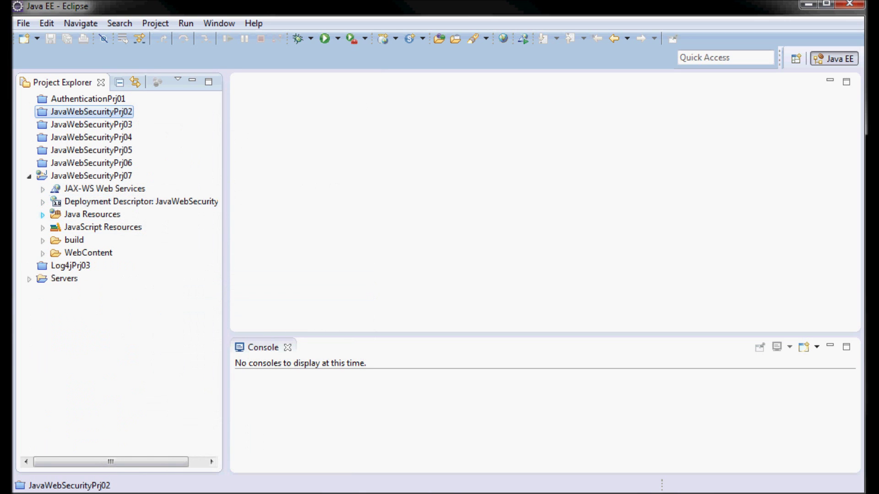
- Expand Prj07's Java Resources > src down to the com.za.tutorial package
{"action": "left_click", "coordinate": [43, 215]}
{"action": "left_click", "coordinate": [56, 227]}
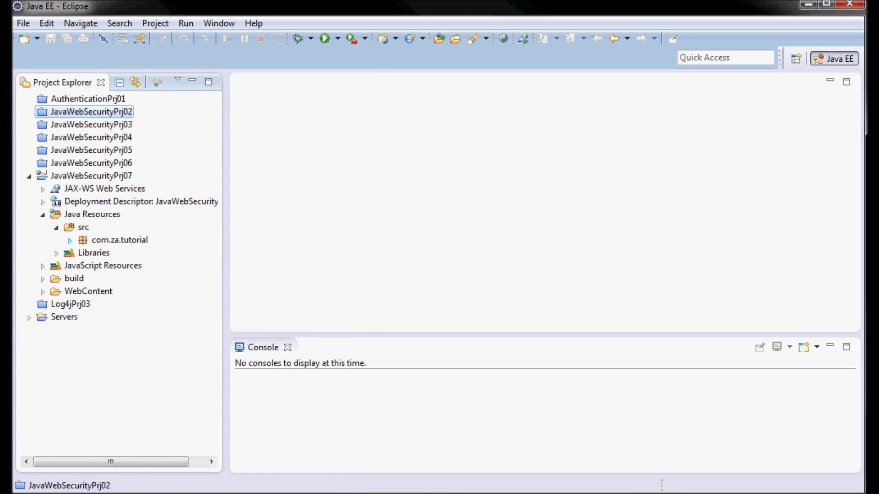
{"action": "left_click", "coordinate": [69, 240]}
- Open Prj07's DoSomethingServlet.java and WEB-INF/web.xml, bringing the servlet source to the front
{"action": "double_click", "coordinate": [152, 253]}
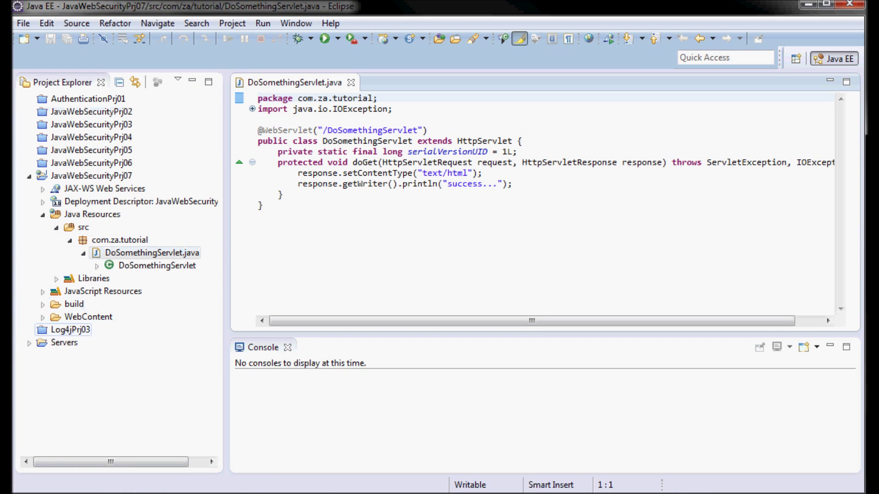
{"action": "left_click", "coordinate": [43, 316]}
{"action": "left_click", "coordinate": [57, 342]}
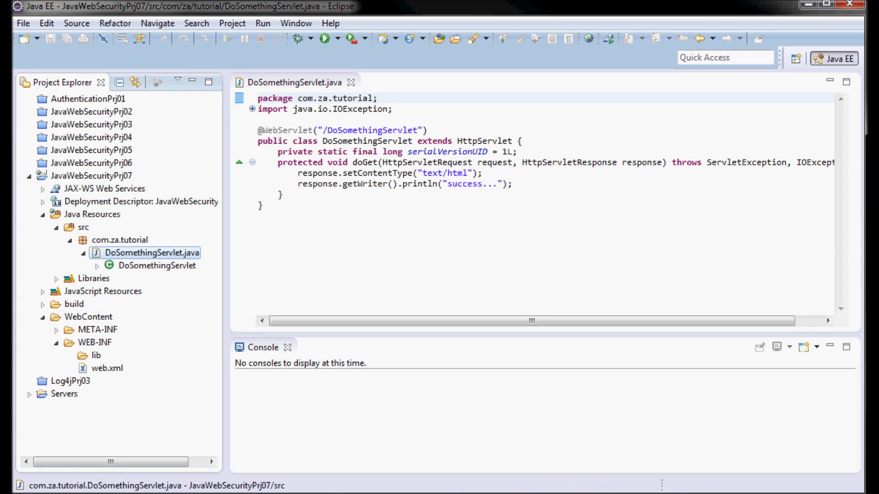
{"action": "double_click", "coordinate": [107, 368]}
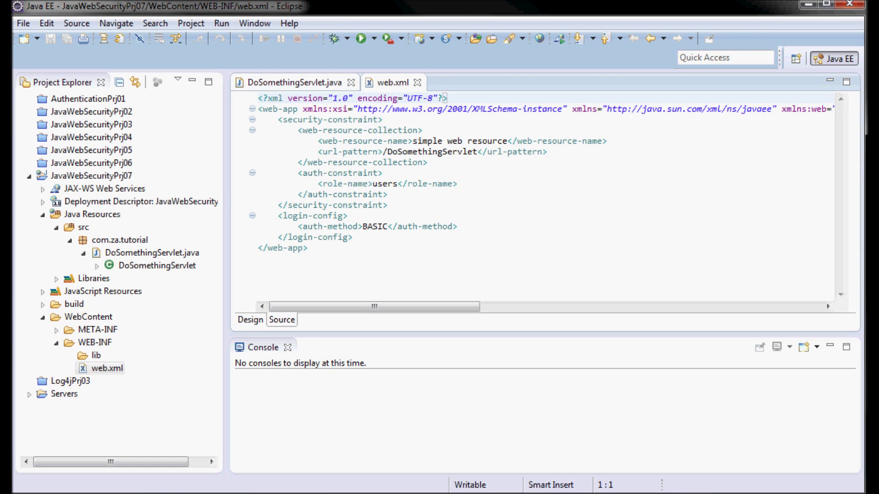
{"action": "key", "text": "ctrl+Page_Up"}
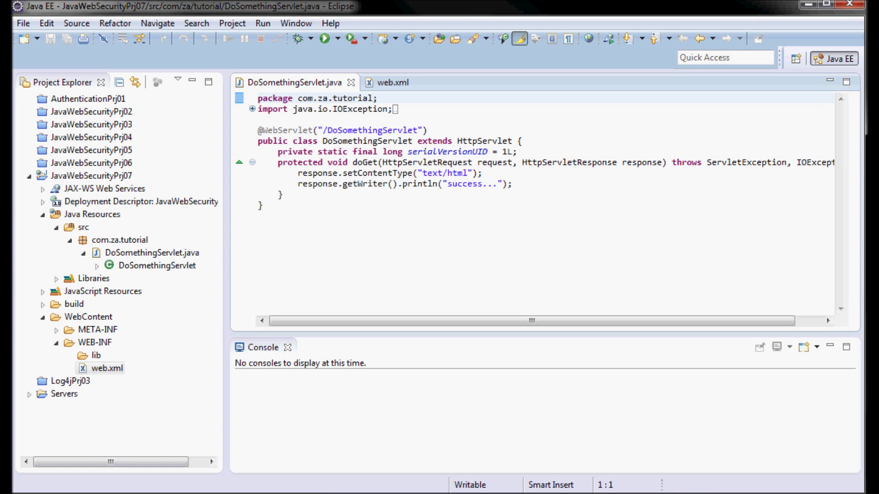
{"action": "left_click_drag", "start_coordinate": [226, 275], "coordinate": [123, 274]}
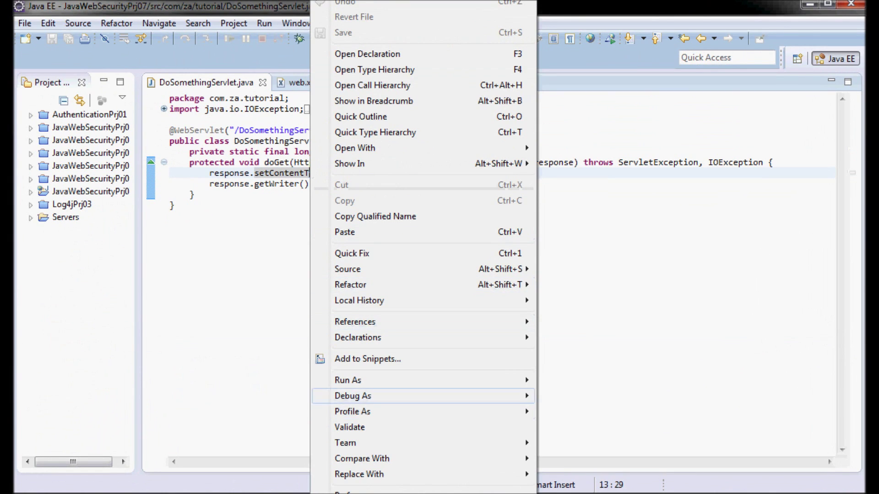
- Run DoSomethingServlet on Tomcat v7.0 Server and maximize the console log
{"action": "left_click", "coordinate": [172, 379]}
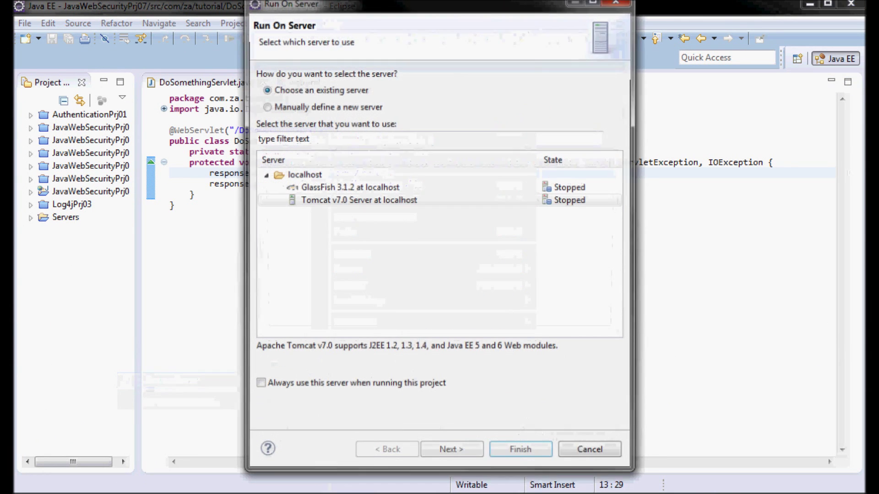
{"action": "key", "text": "alt+n"}
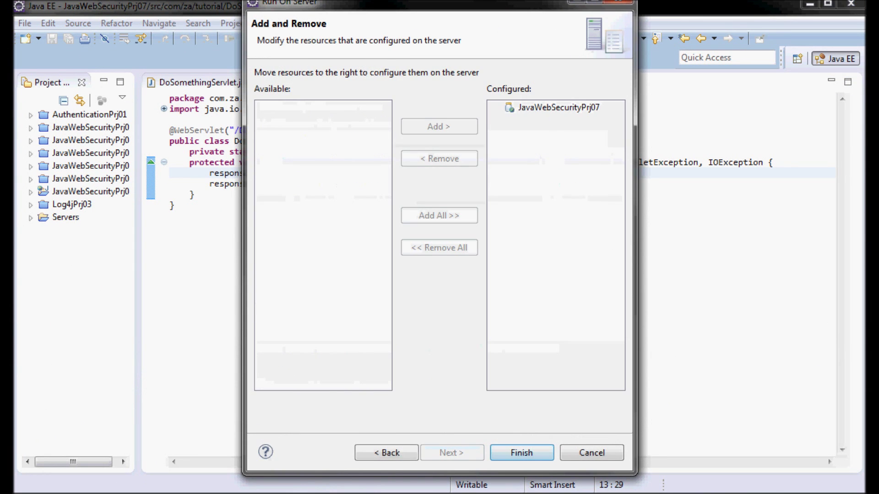
{"action": "key", "text": "Return"}
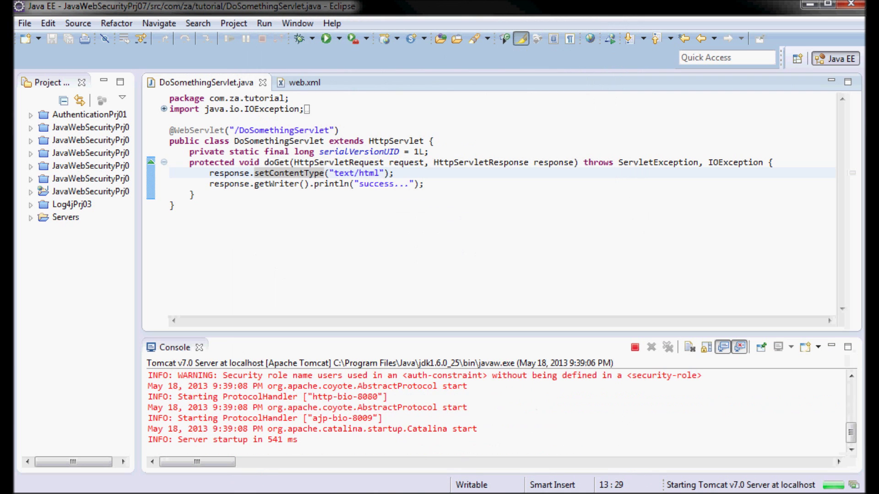
{"action": "double_click", "coordinate": [174, 347]}
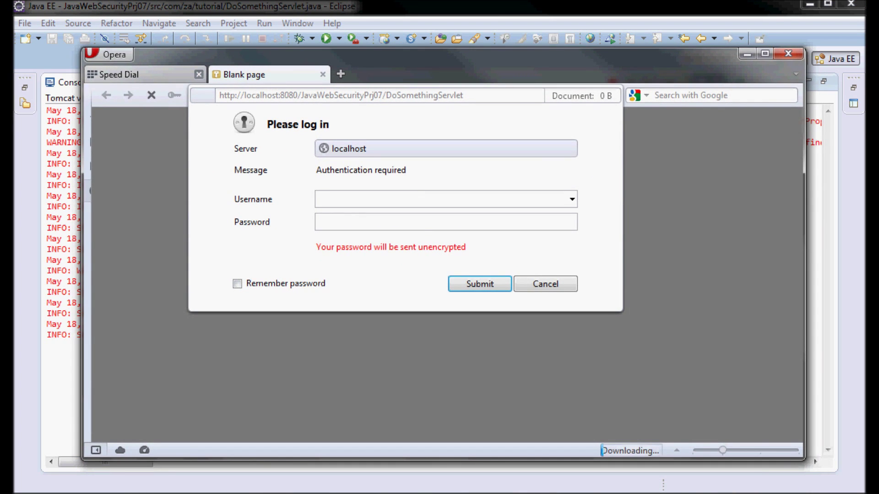
- Close Speed Dial and log in as zauser through Opera's BASIC prompt
{"action": "left_click", "coordinate": [199, 75]}
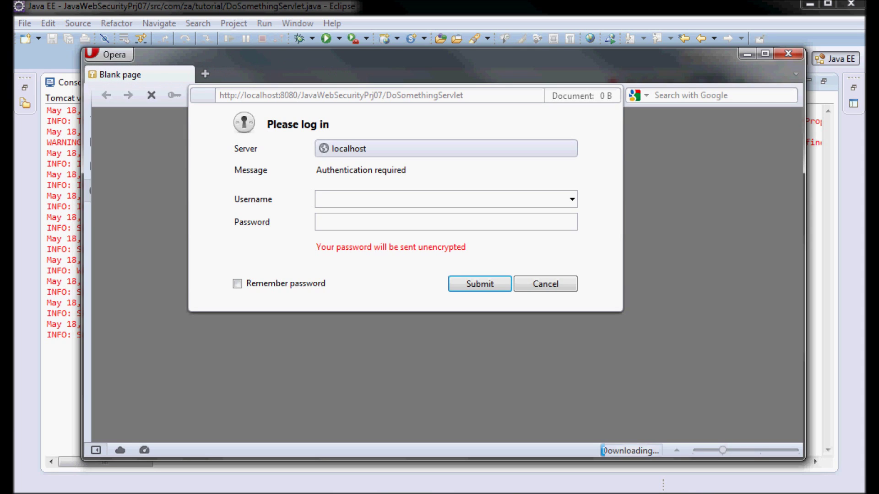
{"action": "type", "text": "zauser"}
{"action": "type", "text": "password"}
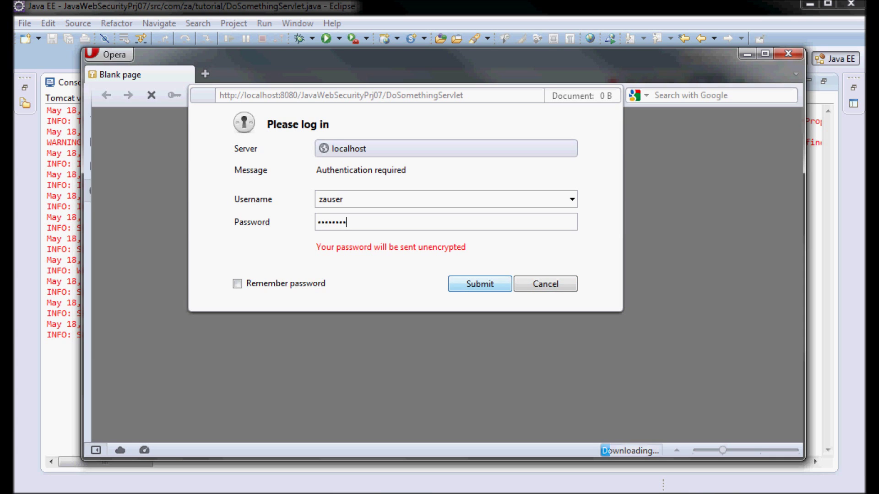
{"action": "key", "text": "Return"}
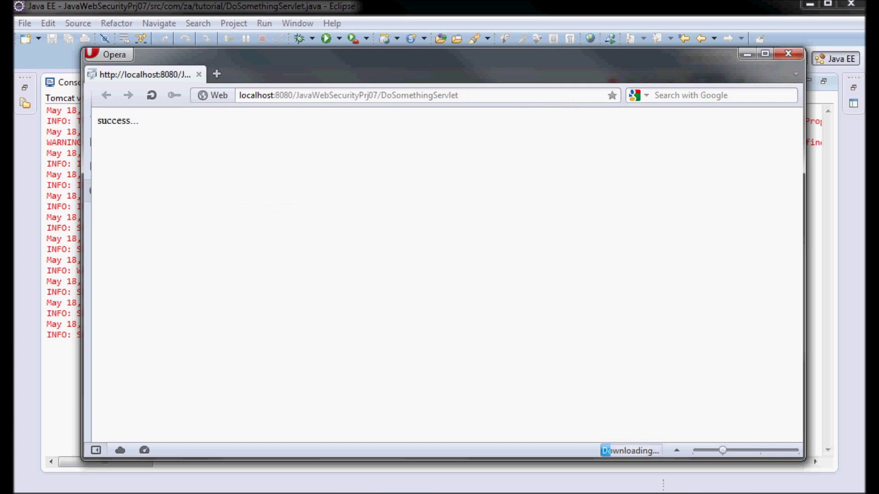
- Close the browser and open tomcat-users.xml from the Servers project
{"action": "left_click", "coordinate": [788, 53]}
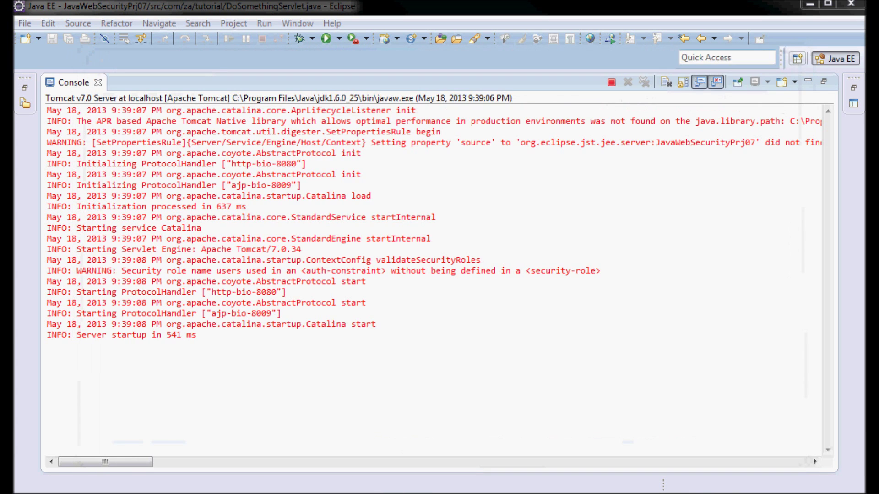
{"action": "key", "text": "ctrl+m"}
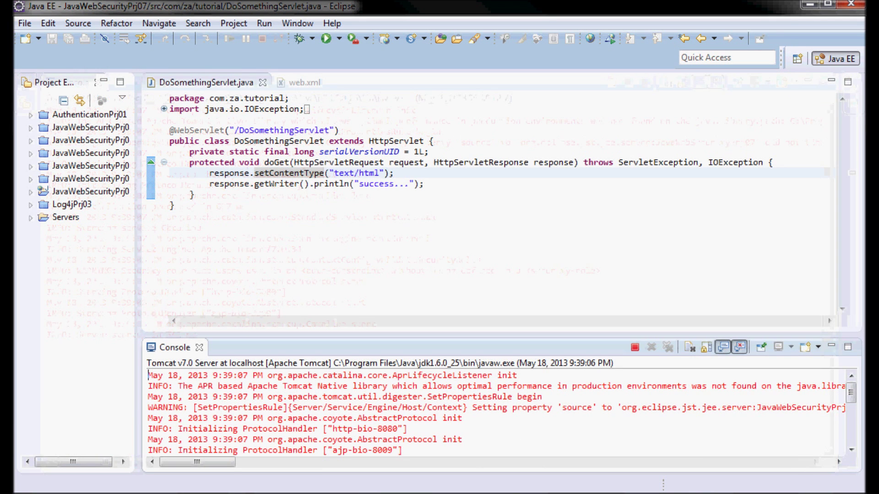
{"action": "left_click", "coordinate": [30, 218]}
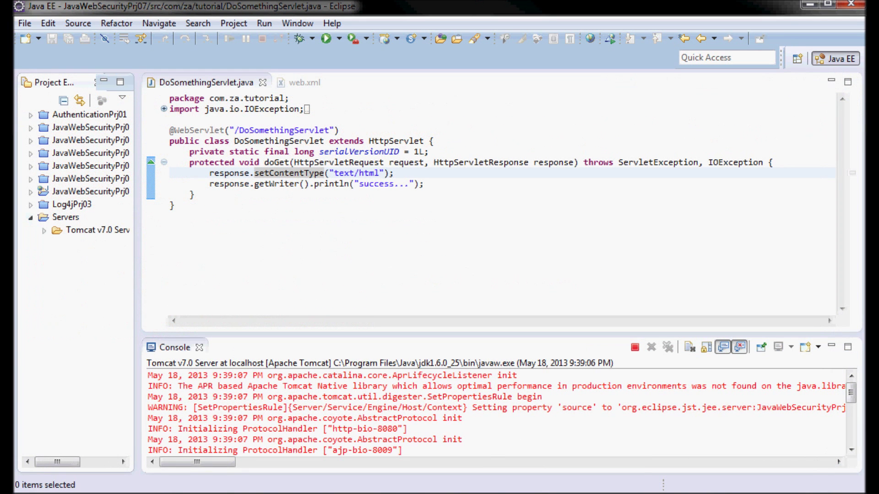
{"action": "left_click", "coordinate": [44, 230]}
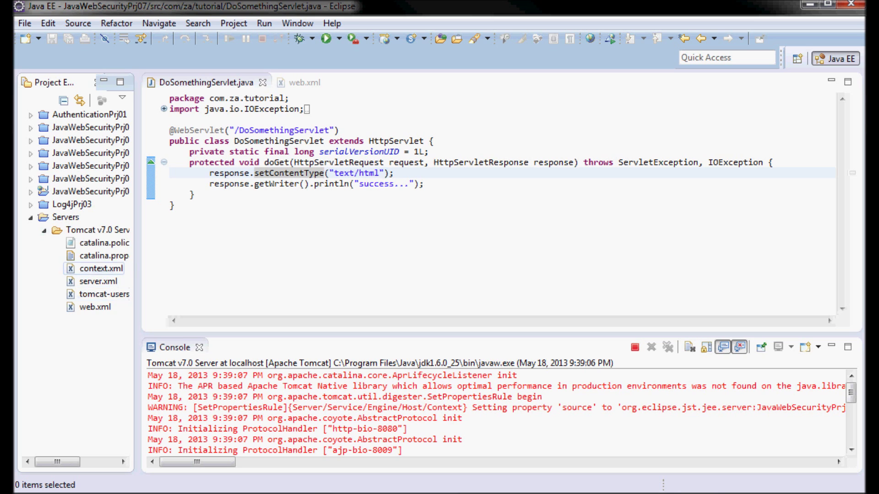
{"action": "left_click_drag", "start_coordinate": [138, 206], "coordinate": [196, 207]}
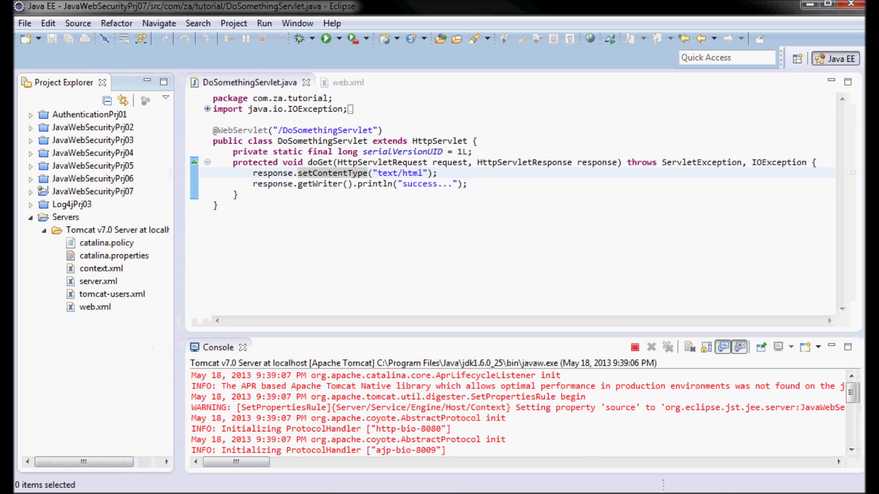
{"action": "left_click", "coordinate": [112, 294]}
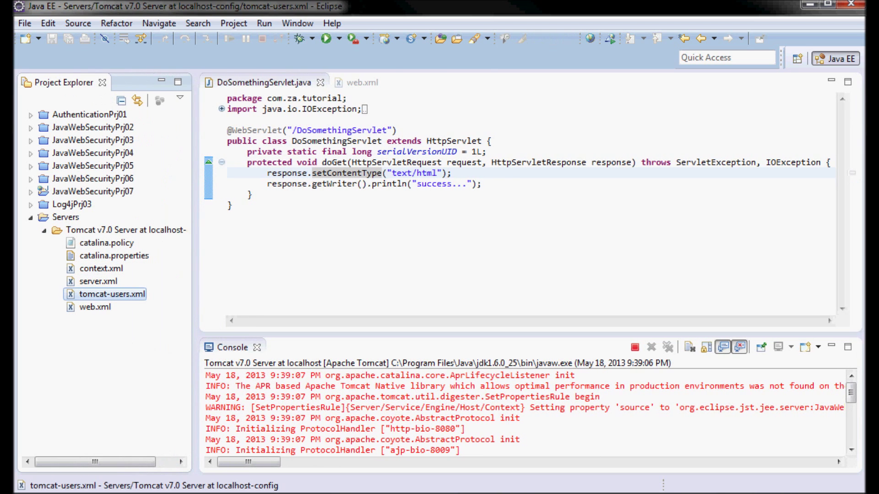
{"action": "key", "text": "Return"}
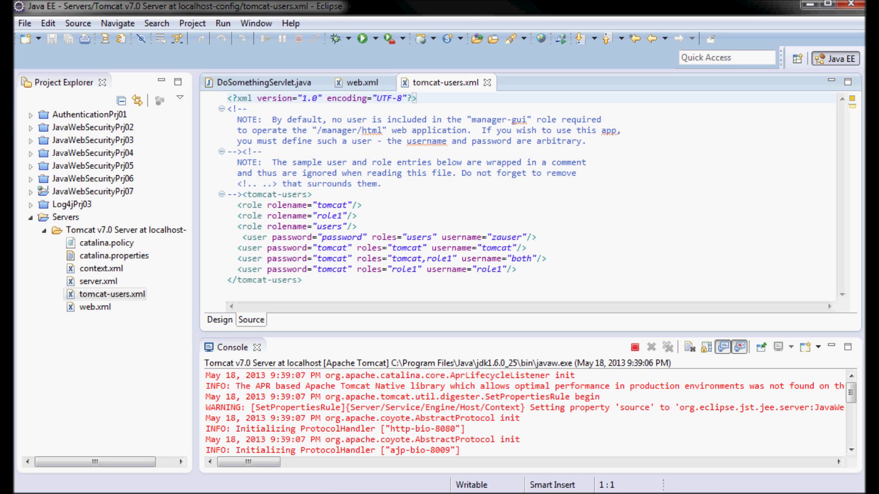
- Review the users role and zauser entry, then bring web.xml to the front
{"action": "left_click_drag", "start_coordinate": [226, 226], "coordinate": [538, 237]}
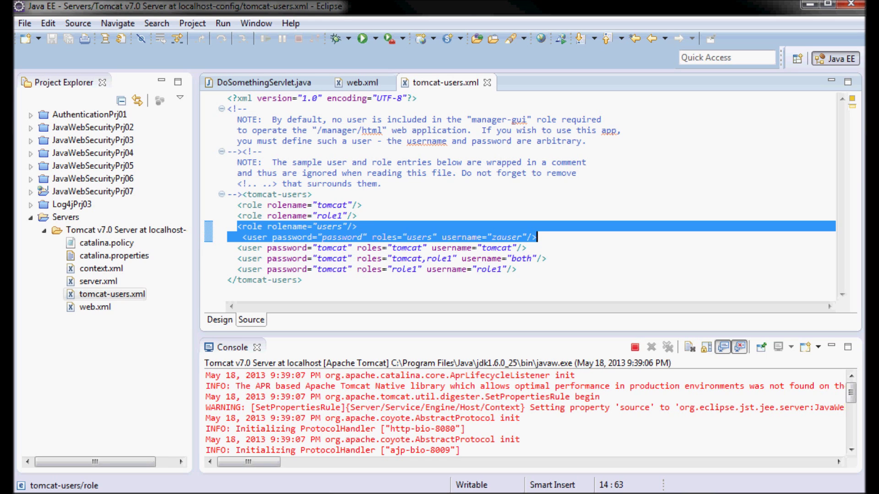
{"action": "left_click", "coordinate": [417, 237]}
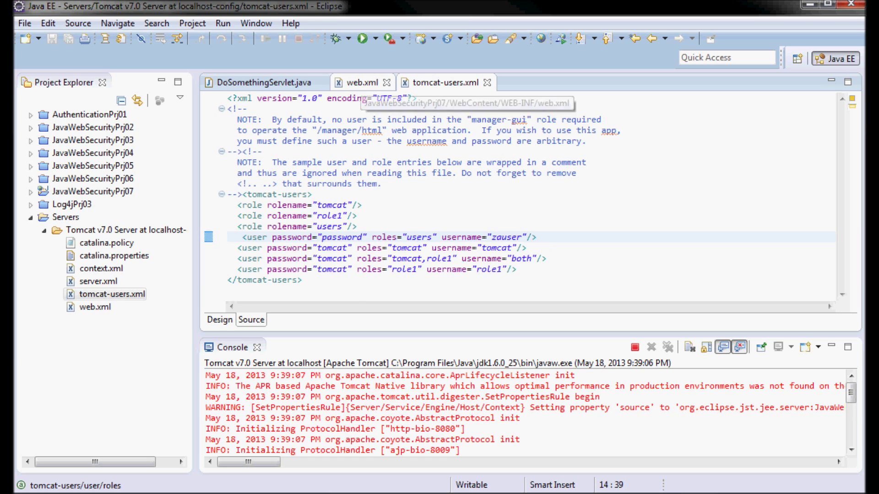
{"action": "left_click", "coordinate": [362, 82]}
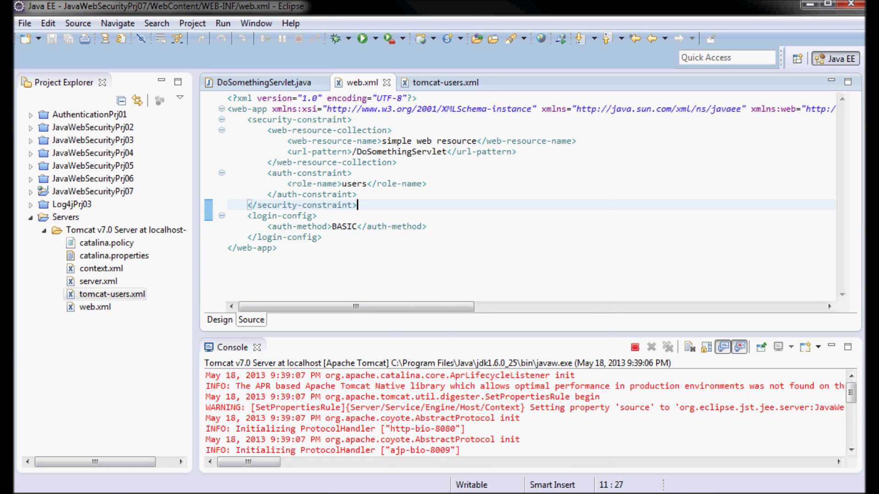
- Format the source of both web.xml and DoSomethingServlet.java
{"action": "right_click", "coordinate": [387, 124]}
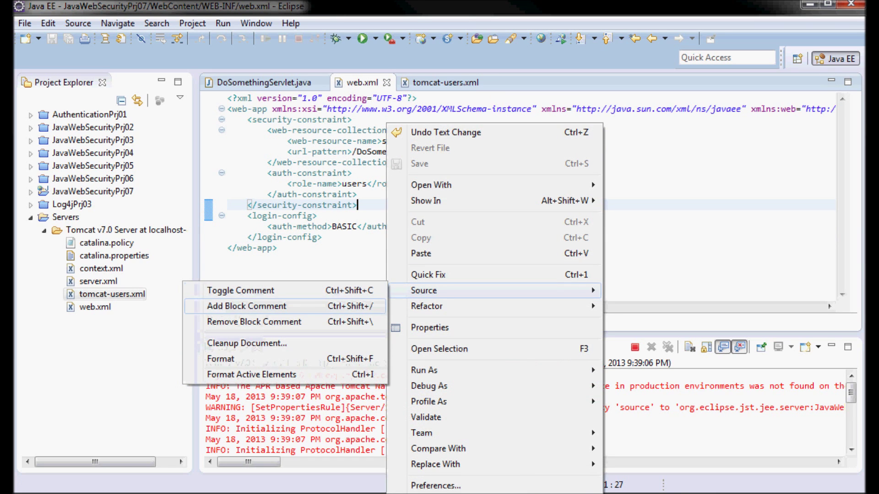
{"action": "left_click", "coordinate": [221, 359]}
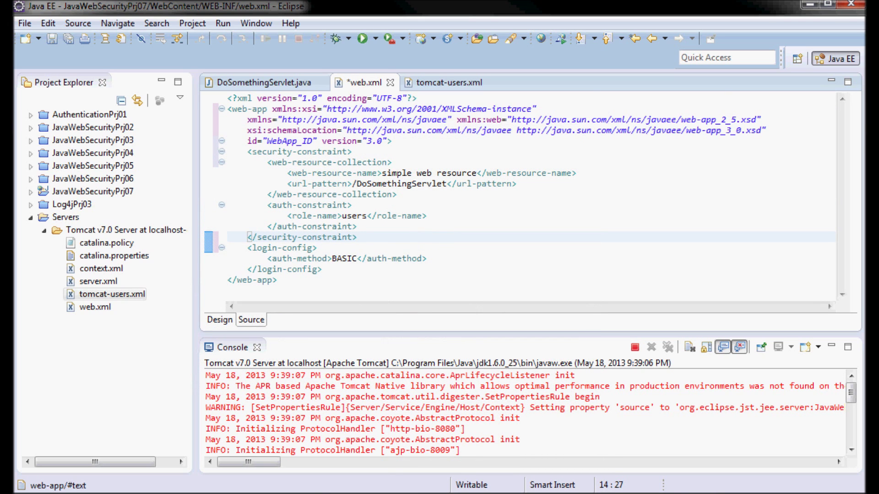
{"action": "left_click", "coordinate": [263, 83]}
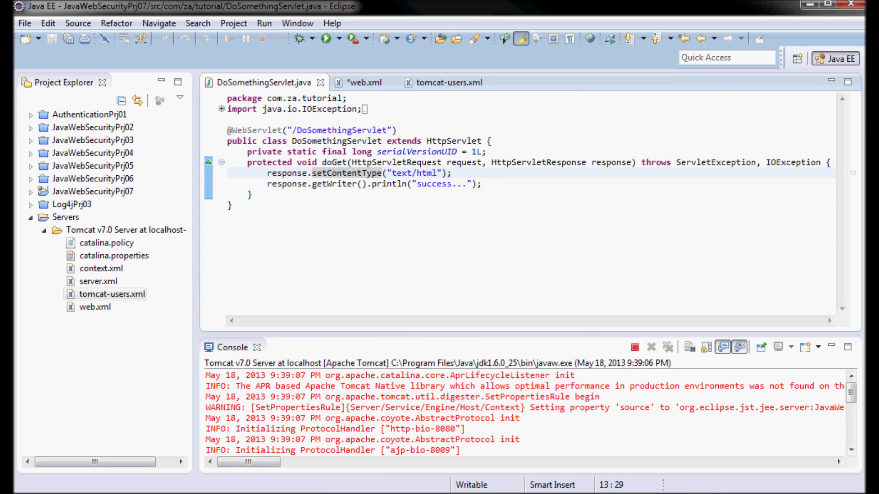
{"action": "right_click", "coordinate": [434, 148]}
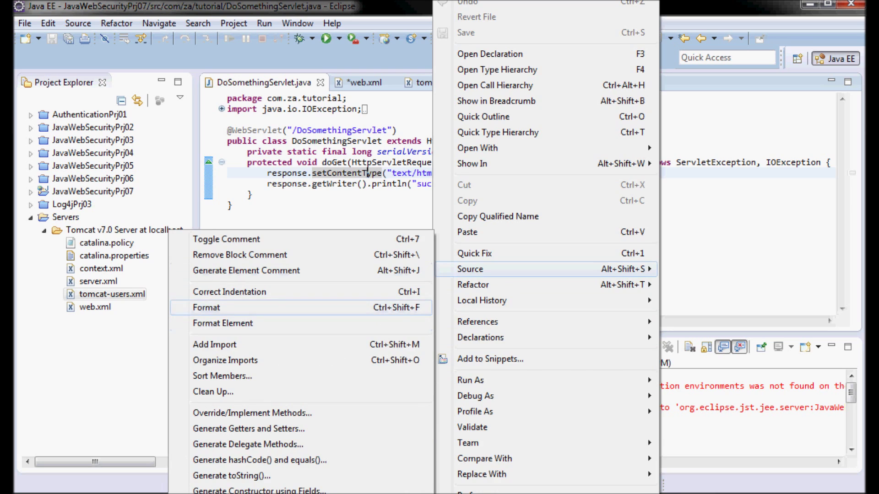
{"action": "left_click", "coordinate": [213, 308]}
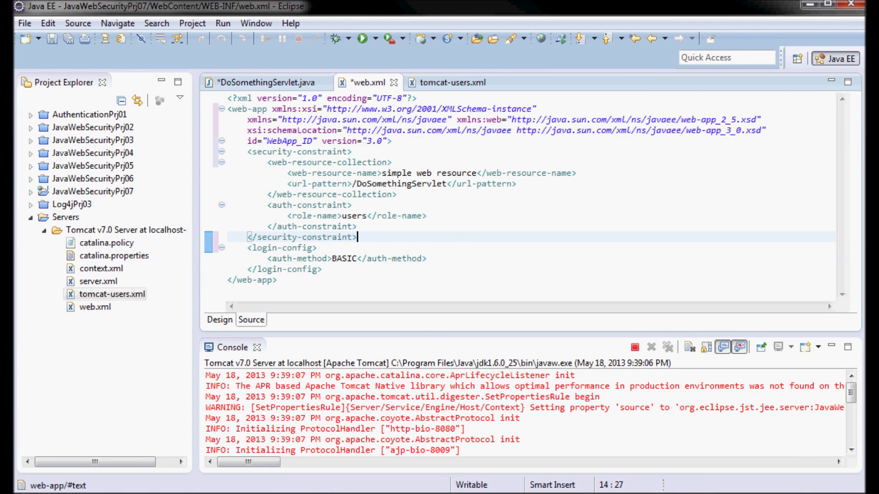
- Delete the <security-constraint> block from web.xml and save all files
{"action": "mouse_move", "coordinate": [247, 151]}
{"action": "left_mouse_down"}
{"action": "mouse_move", "coordinate": [393, 216]}
{"action": "mouse_move", "coordinate": [357, 237]}
{"action": "left_mouse_up"}
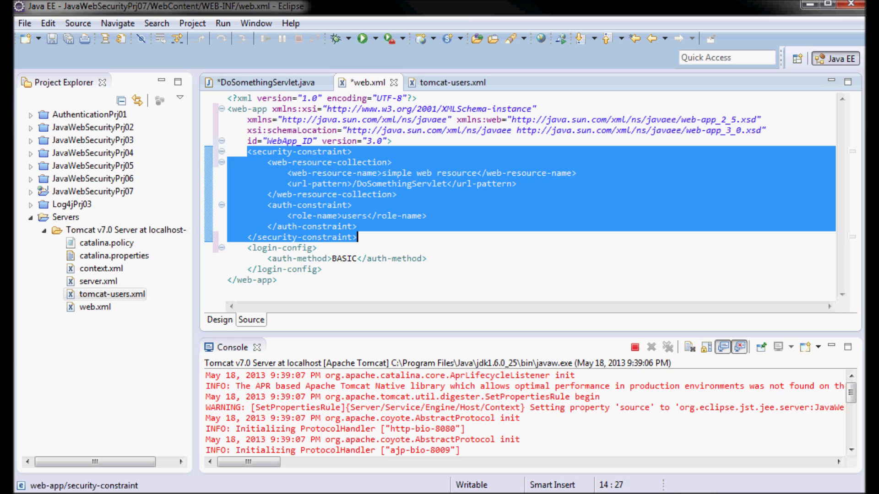
{"action": "key", "text": "BackSpace"}
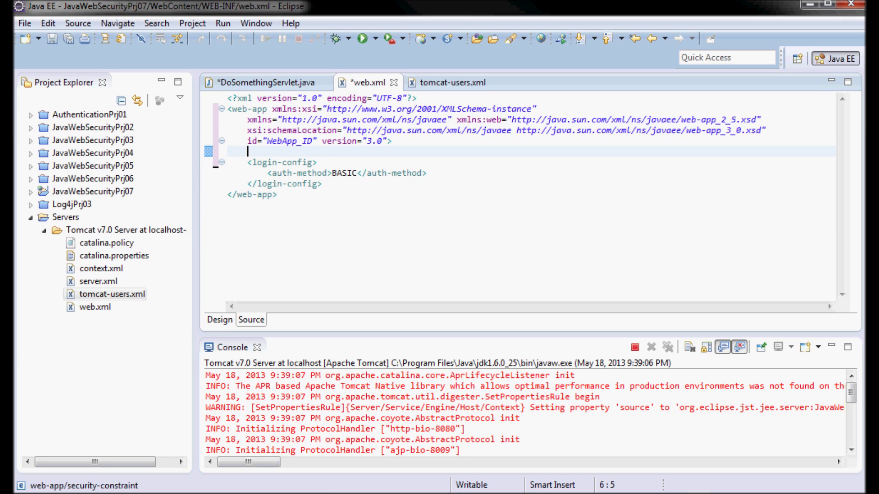
{"action": "key", "text": "BackSpace"}
{"action": "key", "text": "BackSpace"}
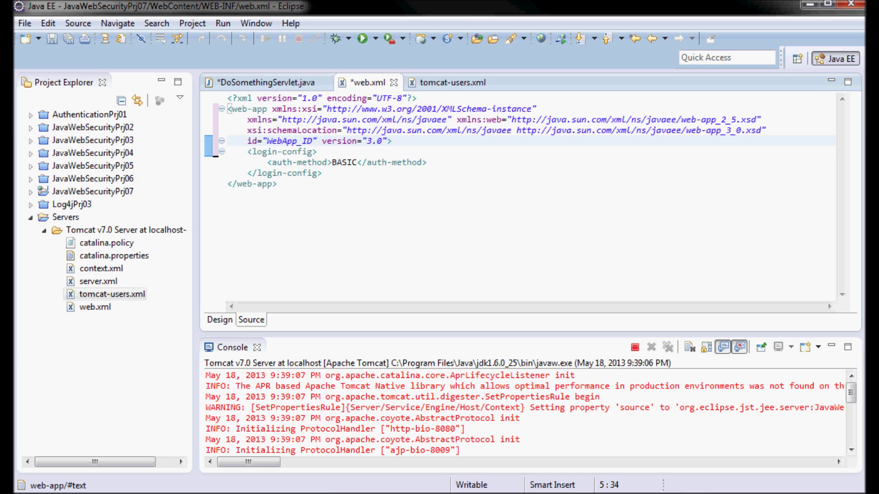
{"action": "left_click", "coordinate": [25, 23]}
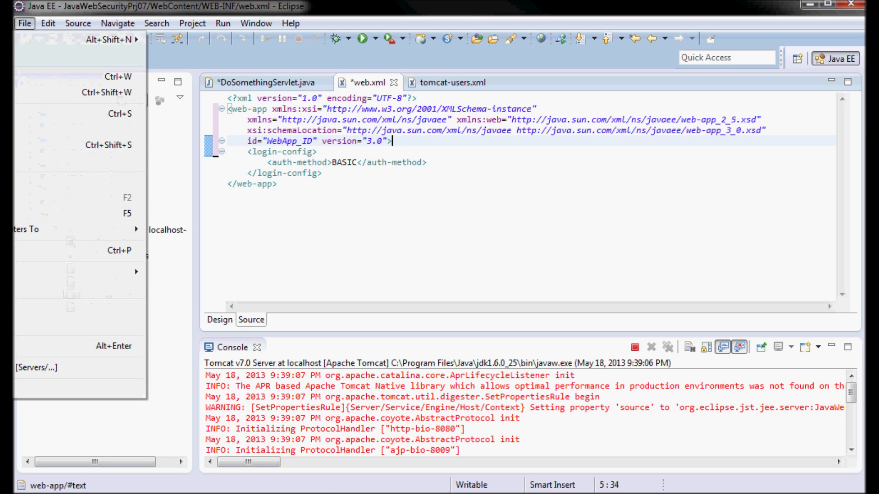
{"action": "left_click", "coordinate": [82, 146]}
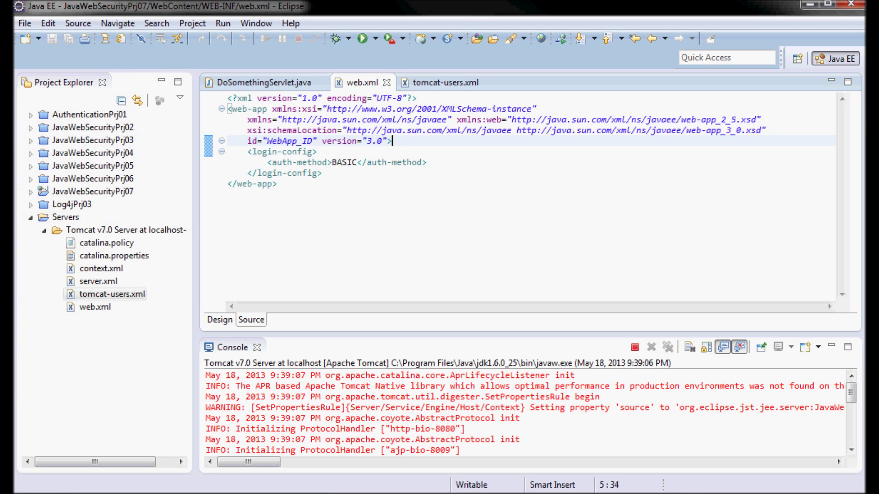
- Stop Tomcat, close the console, and close tomcat-users.xml and web.xml
{"action": "left_click", "coordinate": [635, 347]}
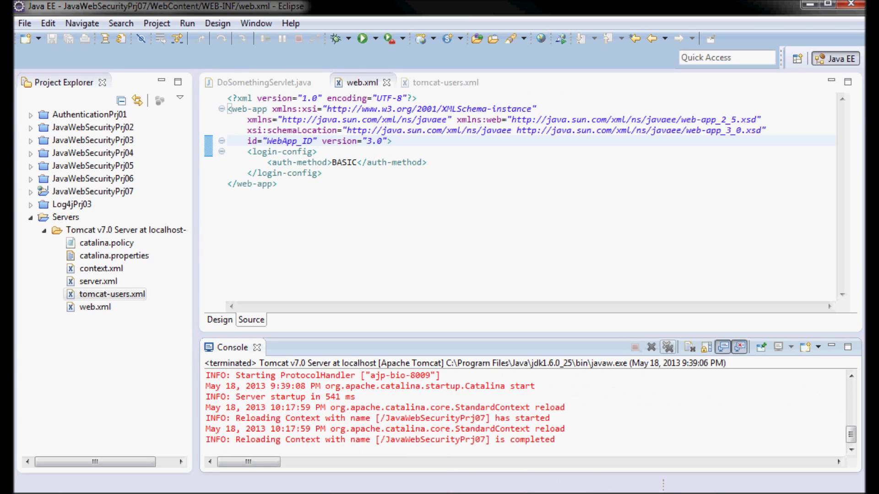
{"action": "left_click", "coordinate": [690, 347]}
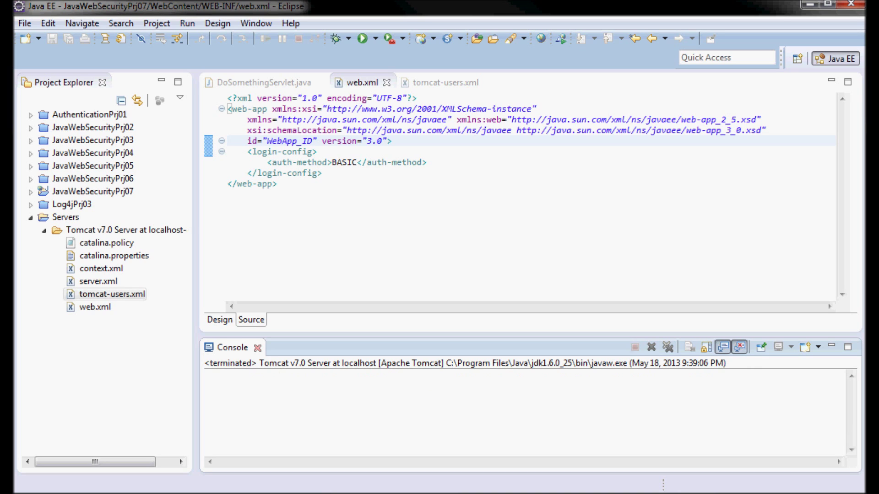
{"action": "left_click", "coordinate": [258, 348]}
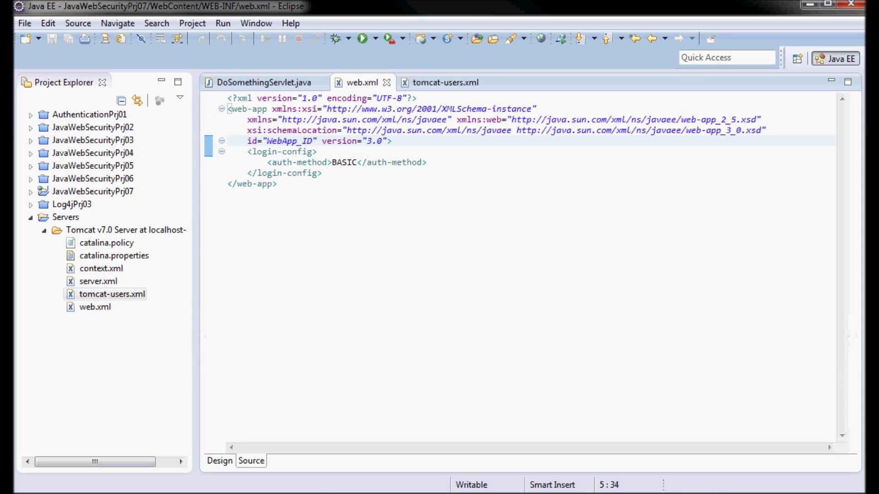
{"action": "left_click", "coordinate": [445, 83]}
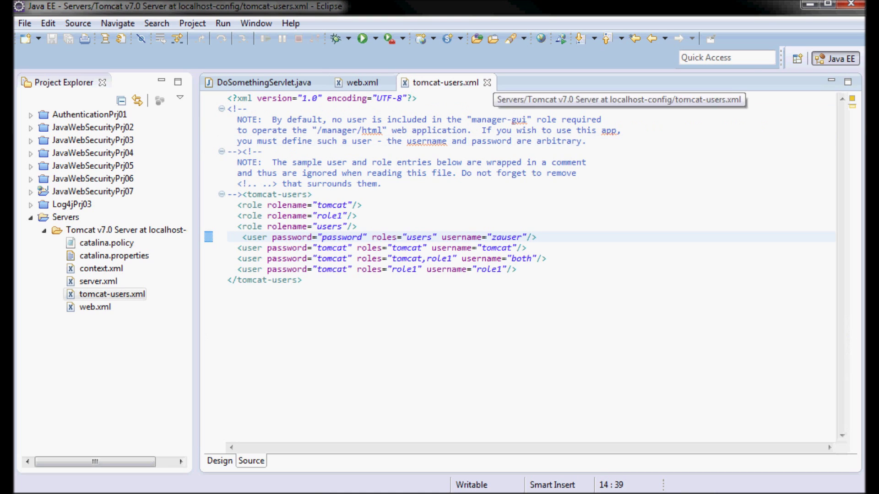
{"action": "left_click", "coordinate": [487, 83]}
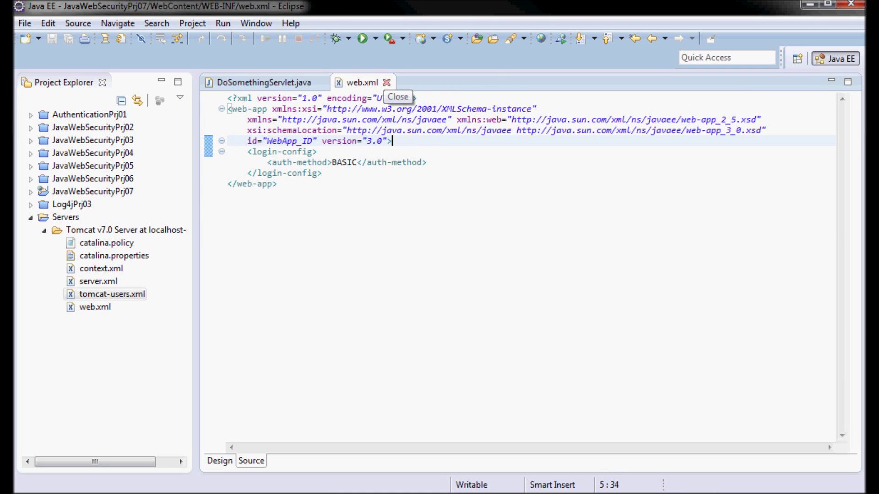
{"action": "left_click", "coordinate": [387, 83]}
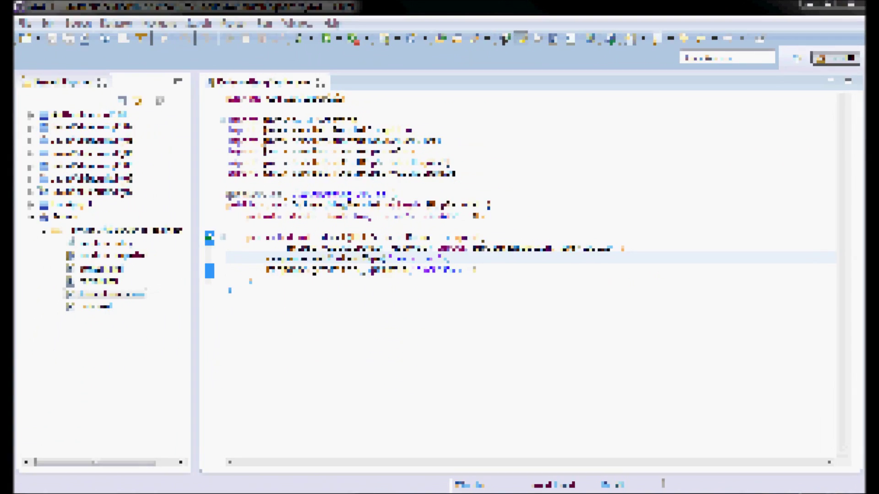
{"action": "left_click_drag", "start_coordinate": [337, 194], "coordinate": [228, 194]}
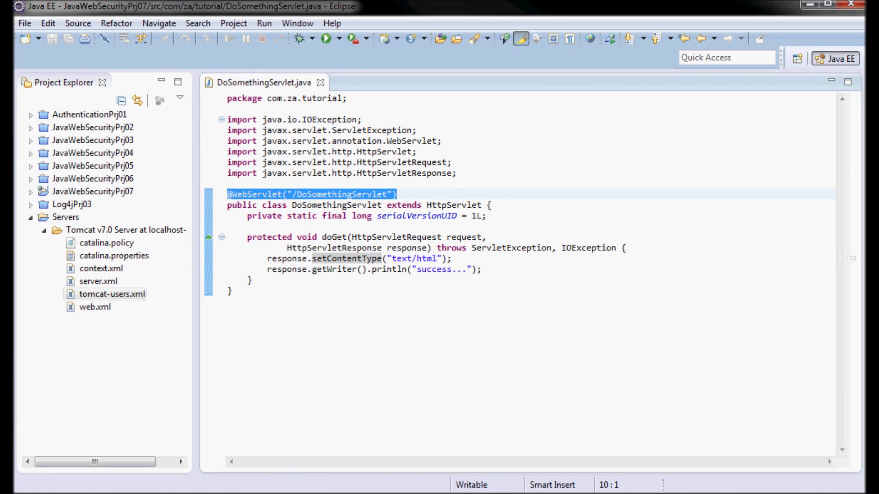
{"action": "key", "text": "End"}
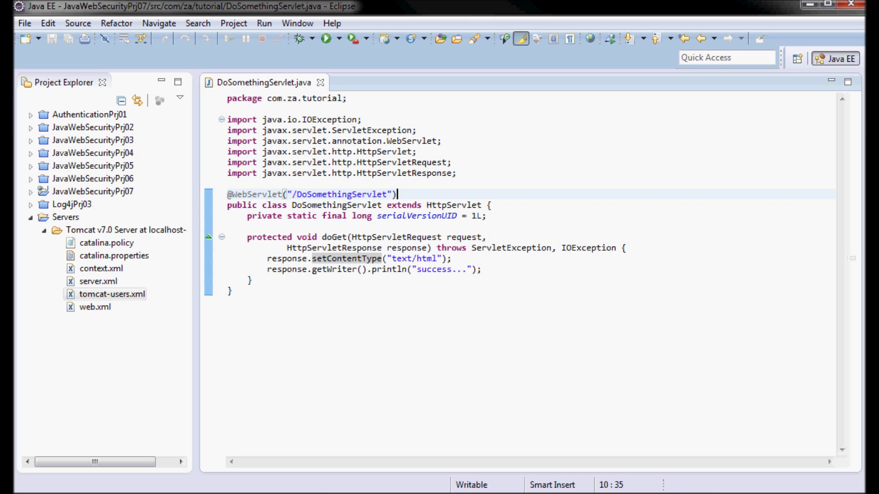
{"action": "left_click_drag", "start_coordinate": [297, 194], "coordinate": [389, 194]}
{"action": "left_click", "coordinate": [397, 194]}
{"action": "key", "text": "Return"}
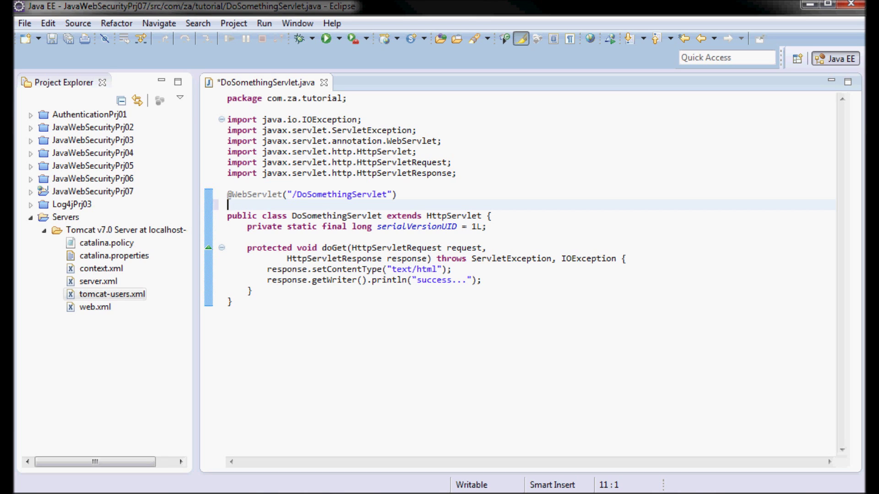
{"action": "type", "text": "@ServletSecurity()"}
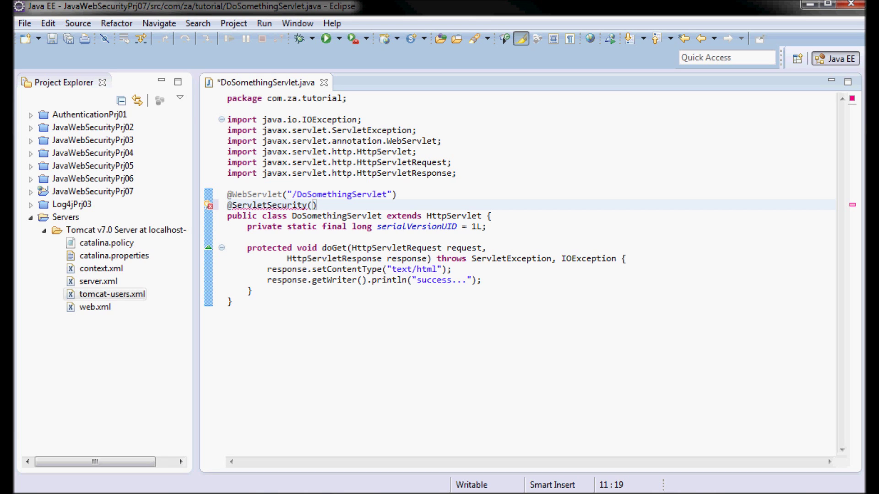
{"action": "key", "text": "Return"}
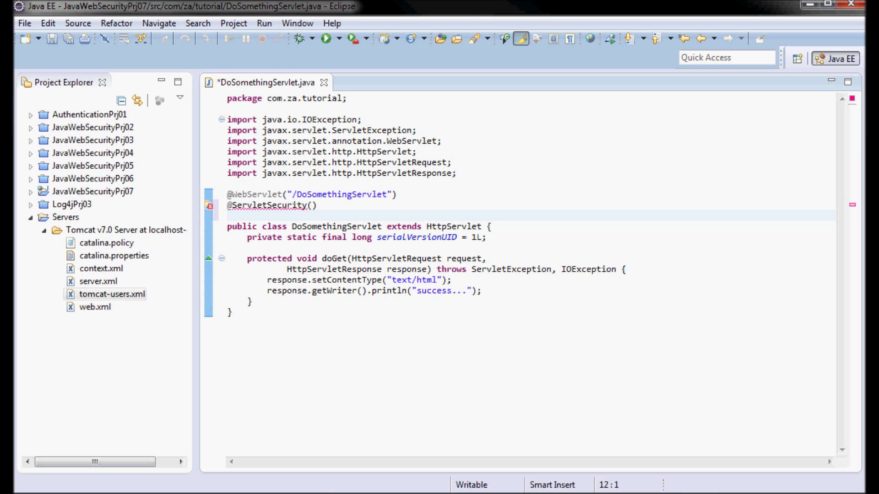
{"action": "left_click_drag", "start_coordinate": [232, 206], "coordinate": [308, 205]}
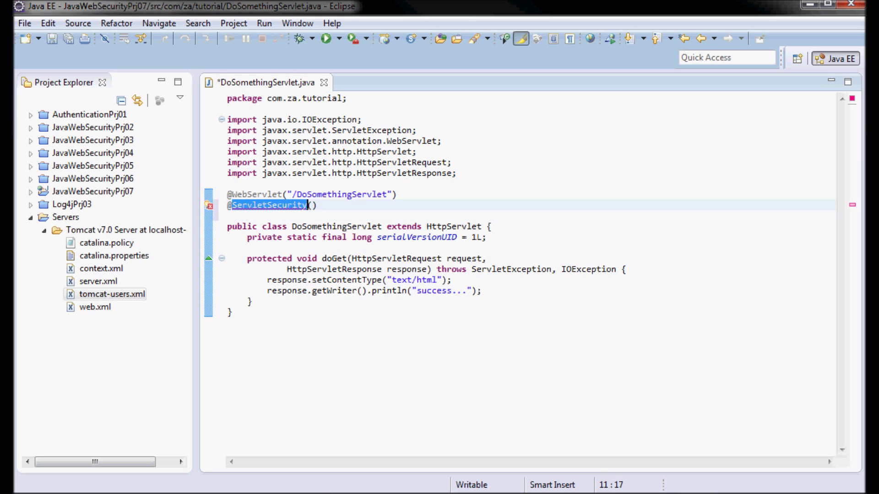
{"action": "key", "text": "End"}
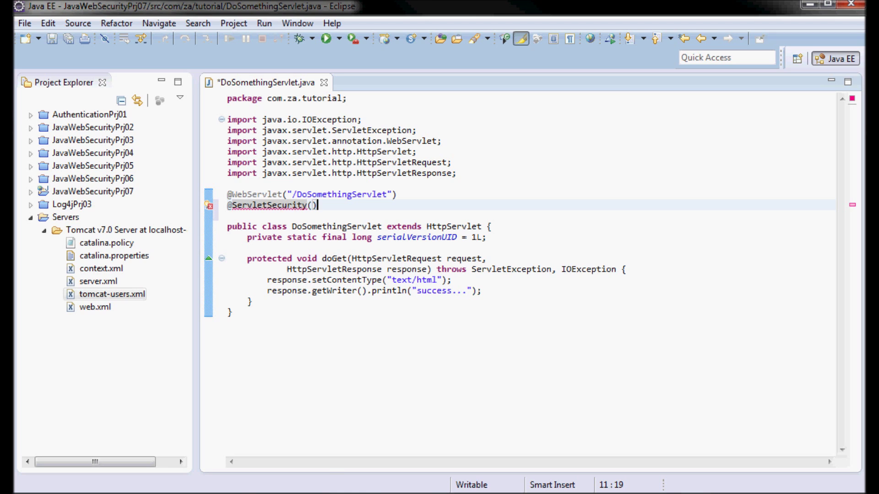
{"action": "key", "text": "Left"}
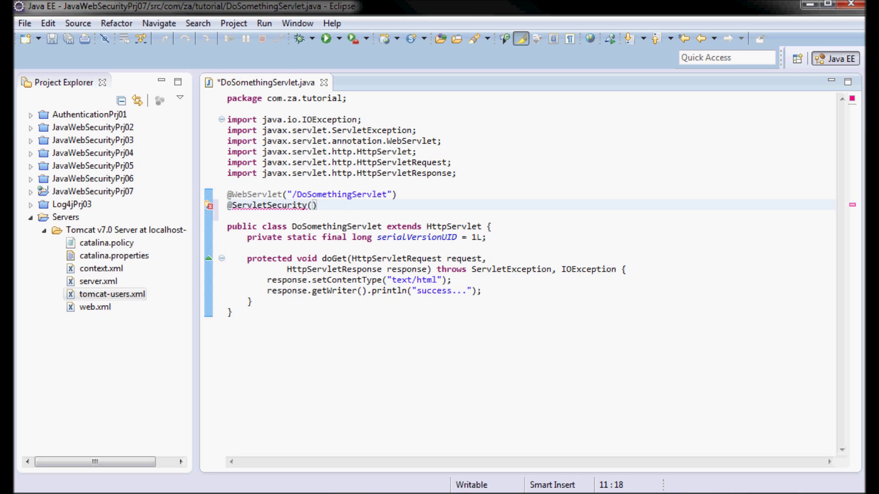
{"action": "type", "text": "@HttpConstraint()"}
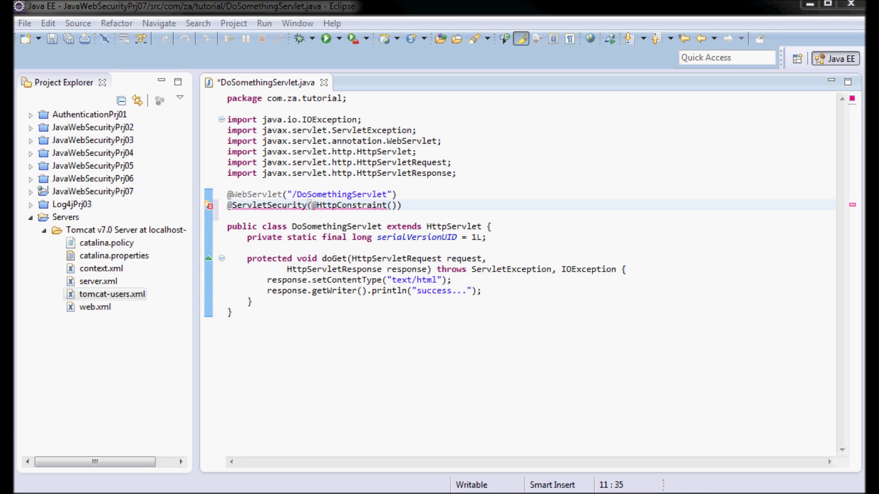
{"action": "key", "text": "Left"}
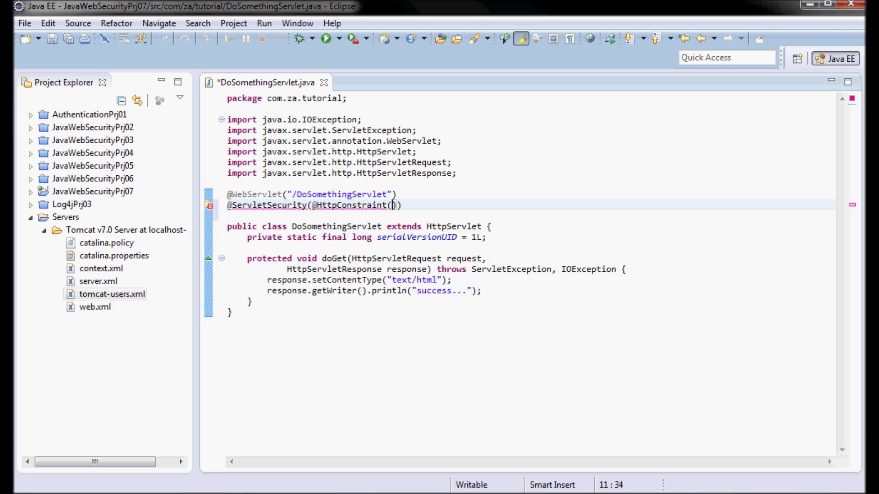
{"action": "type", "text": "rolesAllowed = { \"users\" }"}
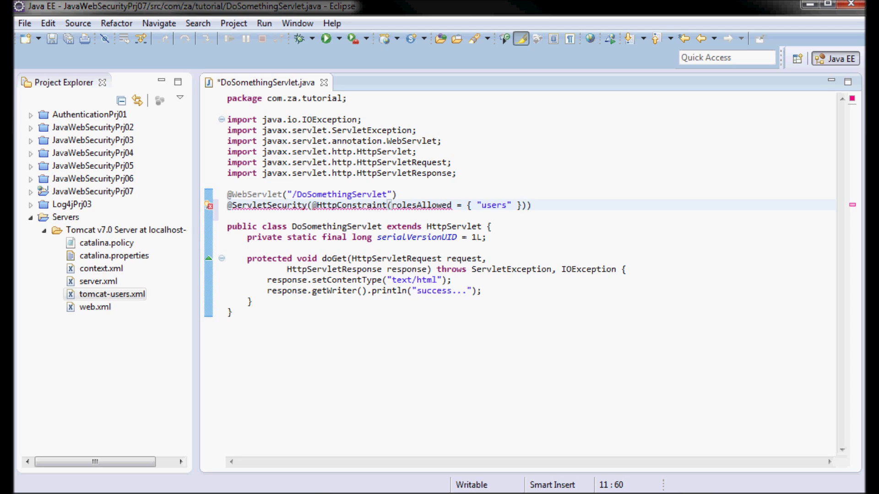
- Import ServletSecurity and HttpConstraint to clear the errors, and save the servlet
{"action": "left_click", "coordinate": [24, 22]}
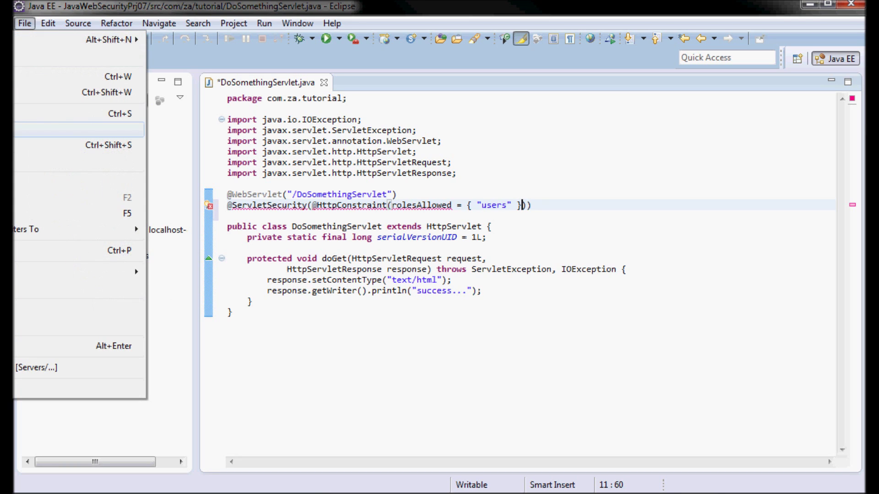
{"action": "left_click", "coordinate": [103, 145]}
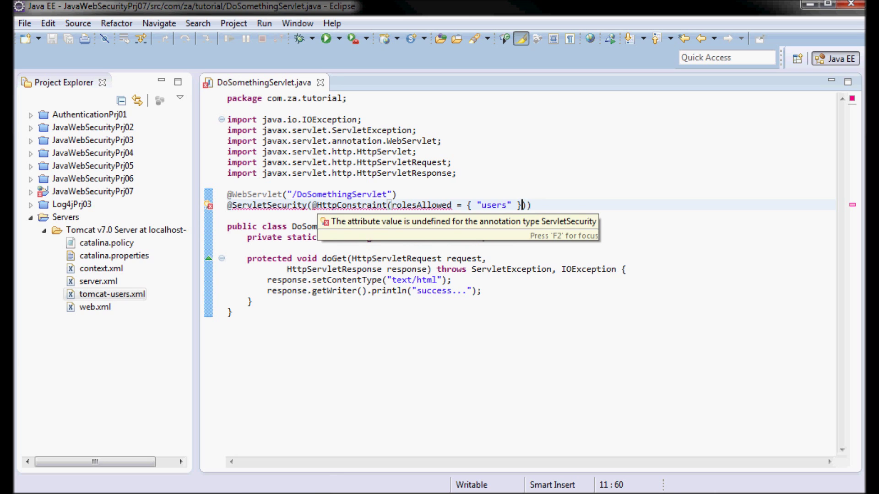
{"action": "type", "text": ")"}
{"action": "key", "text": "Up"}
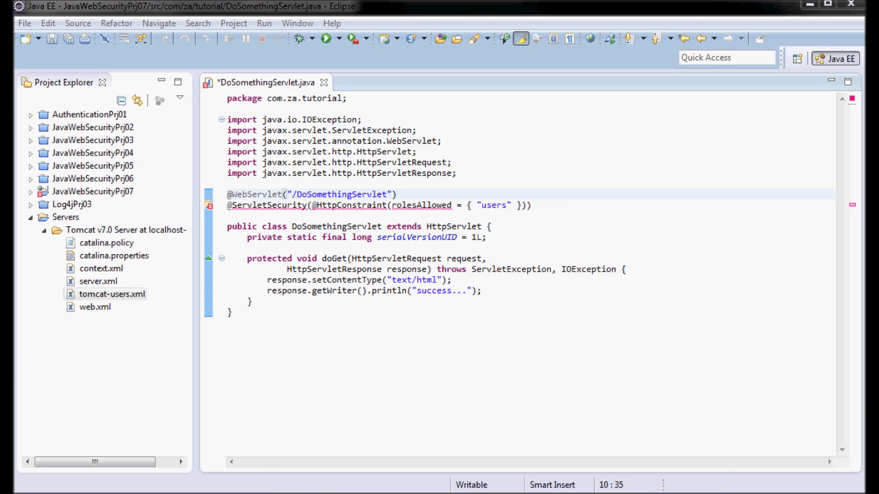
{"action": "left_click", "coordinate": [272, 206]}
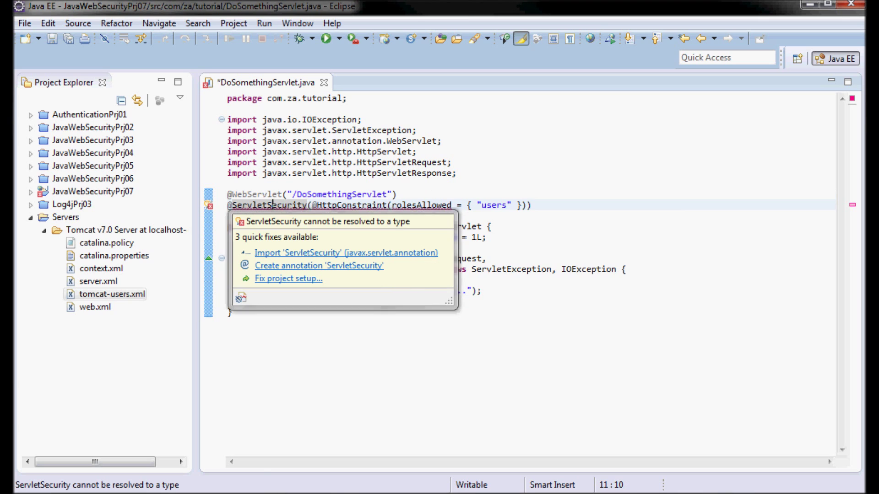
{"action": "key", "text": "ctrl+shift+o"}
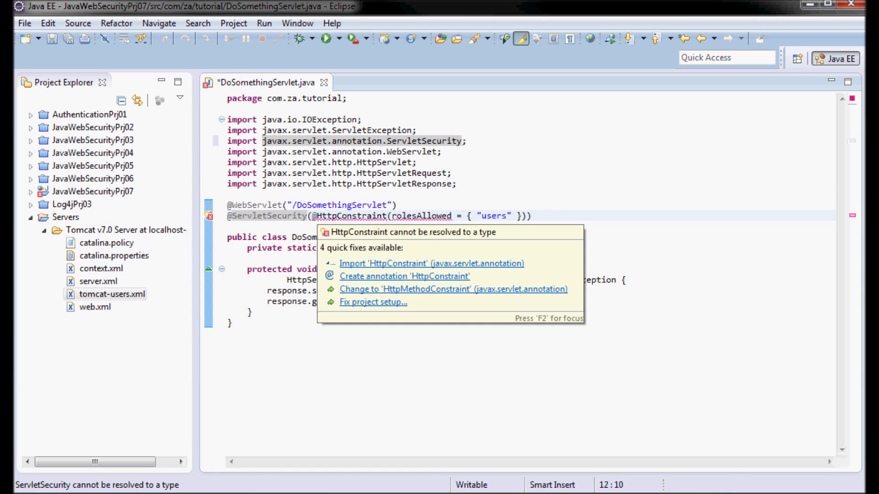
{"action": "key", "text": "ctrl+shift+o"}
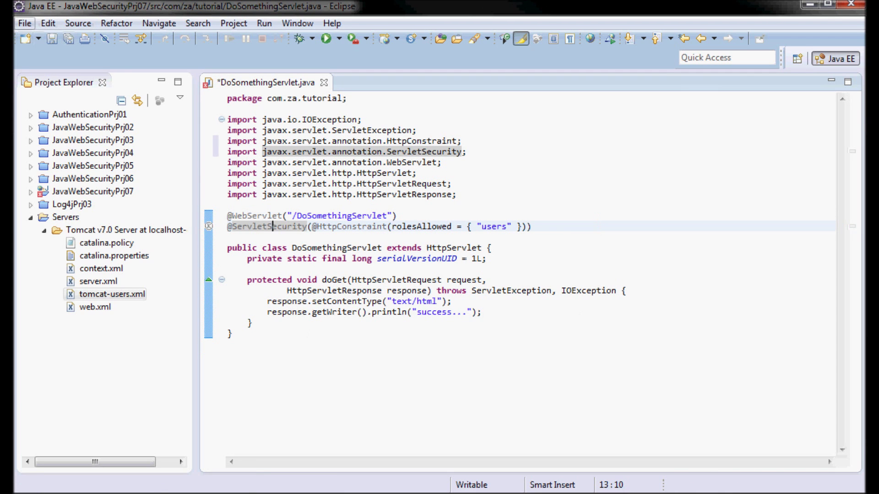
{"action": "key", "text": "alt+f"}
{"action": "key", "text": "s"}
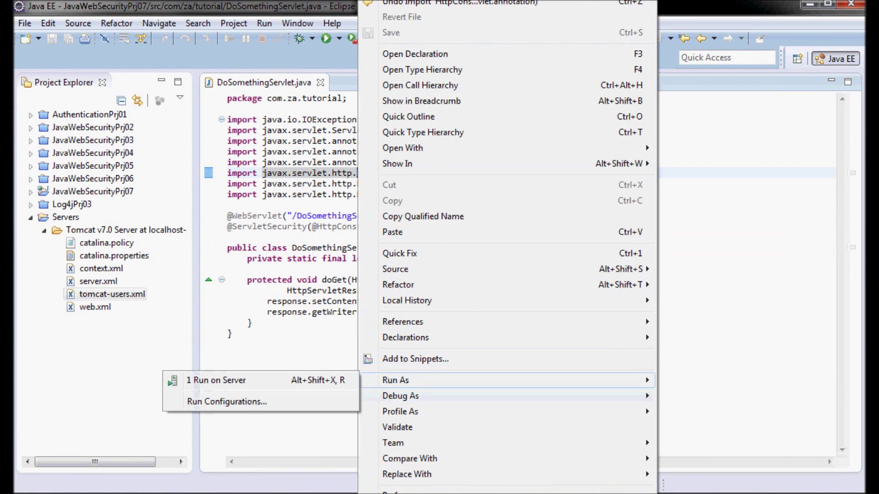
- Redeploy DoSomethingServlet on Tomcat v7.0 via Run on Server and start the server
{"action": "left_click", "coordinate": [216, 380]}
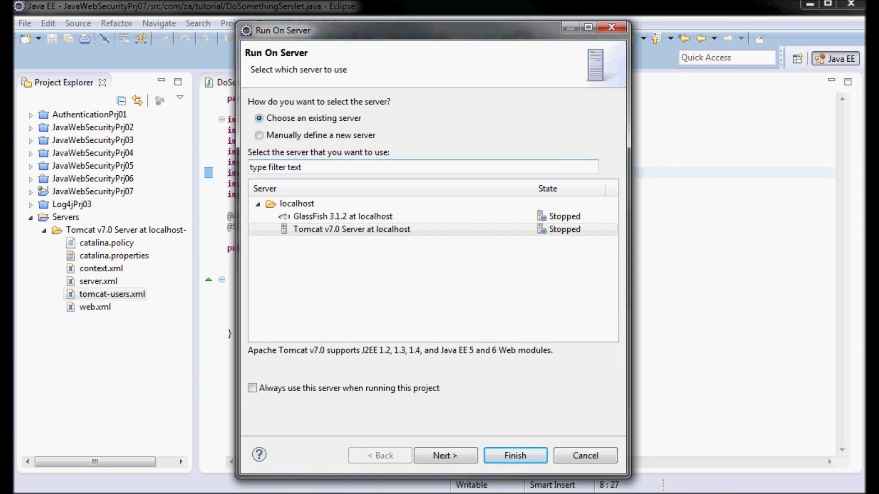
{"action": "left_click", "coordinate": [445, 455]}
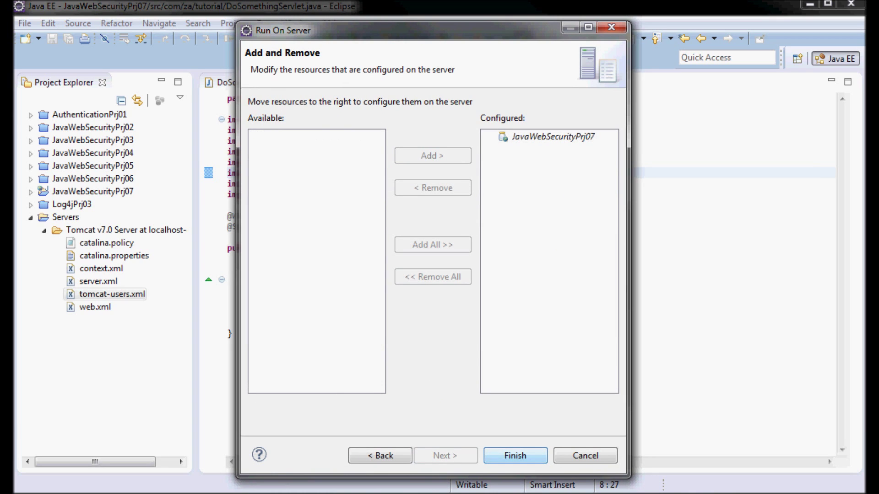
{"action": "key", "text": "Return"}
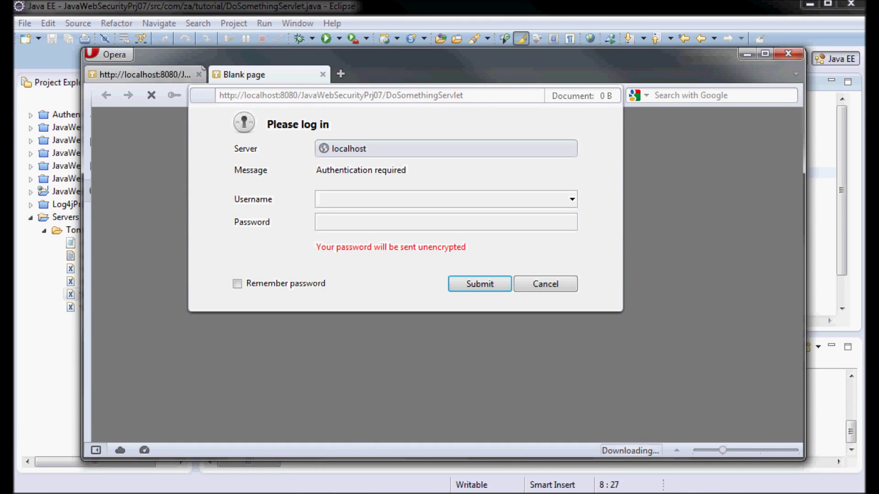
{"action": "type", "text": "z"}
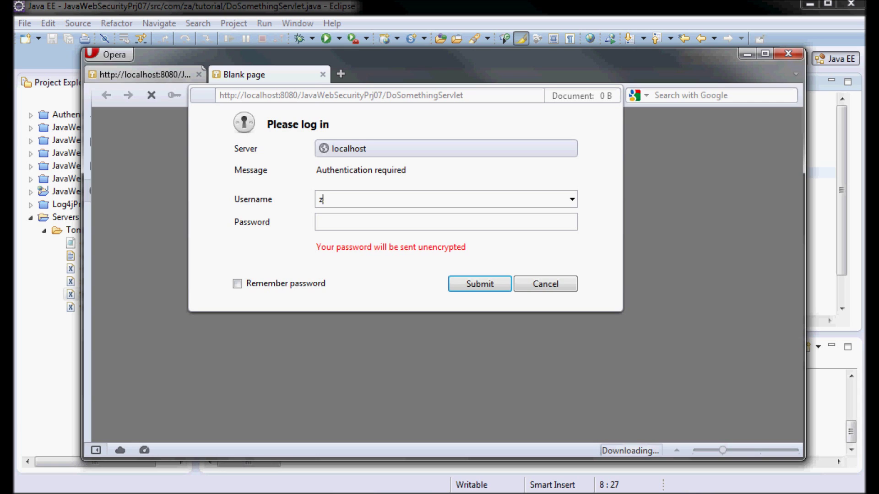
{"action": "type", "text": "auser"}
{"action": "type", "text": "z"}
{"action": "type", "text": "pas"}
{"action": "type", "text": "swd"}
- Log in to the Opera authentication prompt as zauser to reach the success page
{"action": "key", "text": "Return"}
{"action": "key", "text": "Tab"}
{"action": "type", "text": "assword"}
{"action": "key", "text": "Return"}
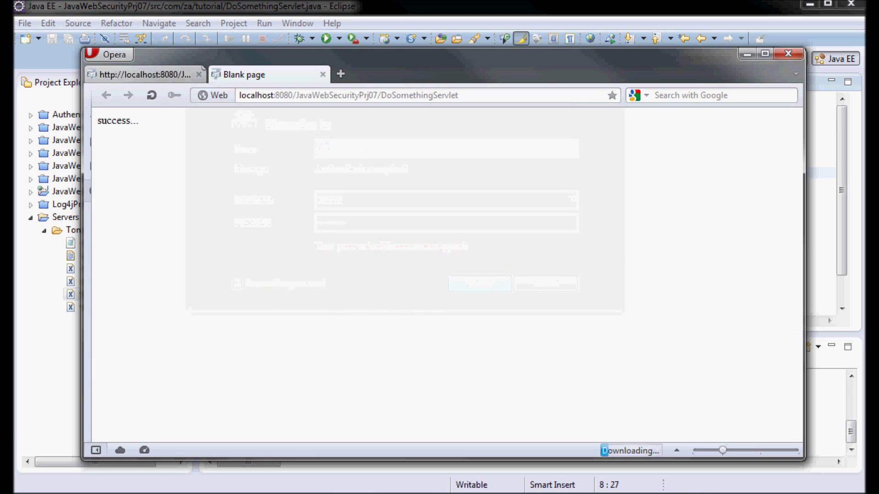